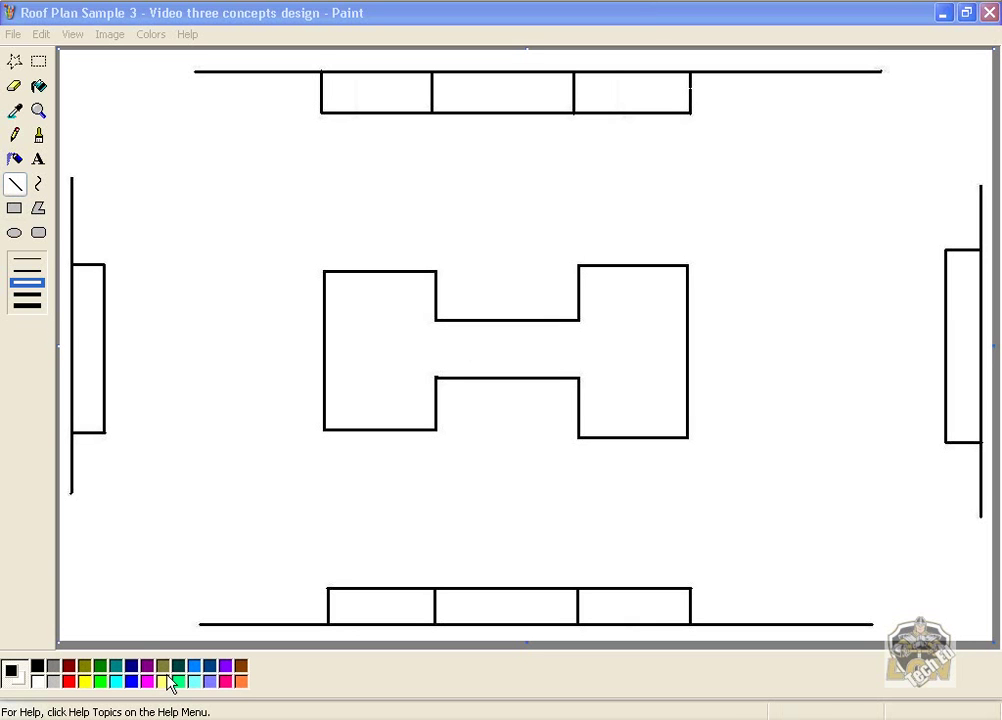
# Choose blue from the colour palette as the drawing colour
pyautogui.click(132, 683)
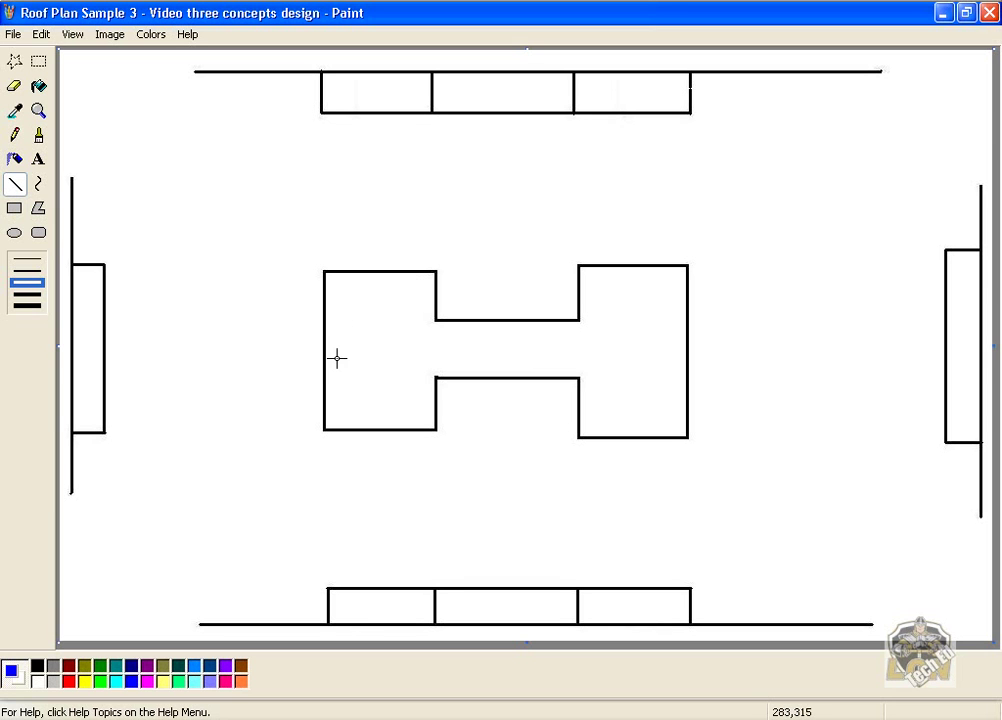
# Outline blue rectangles inside the left and right wings of the H, undoing a misplaced one
pyautogui.click(14, 208)
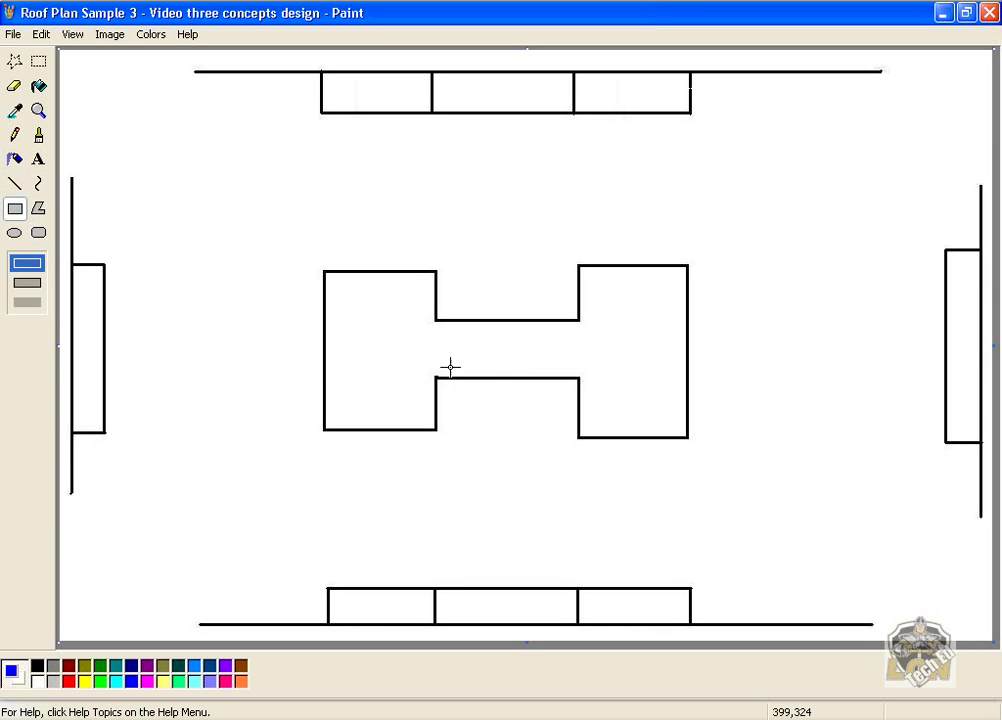
pyautogui.moveTo(330, 326); pyautogui.dragTo(683, 370)
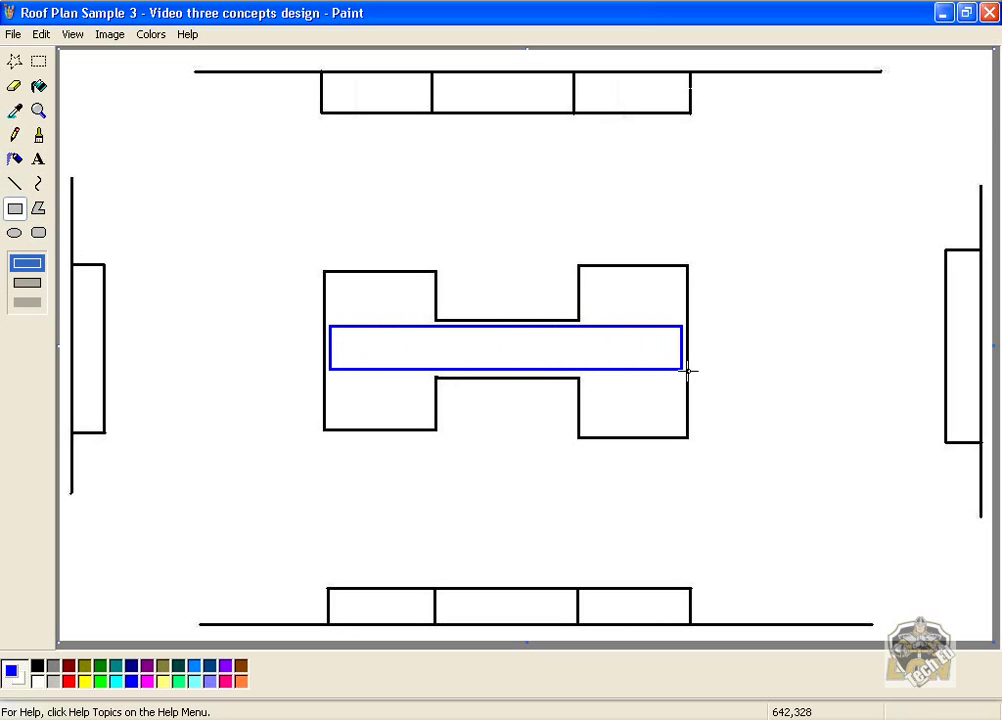
pyautogui.hotkey('ctrl', 'z')
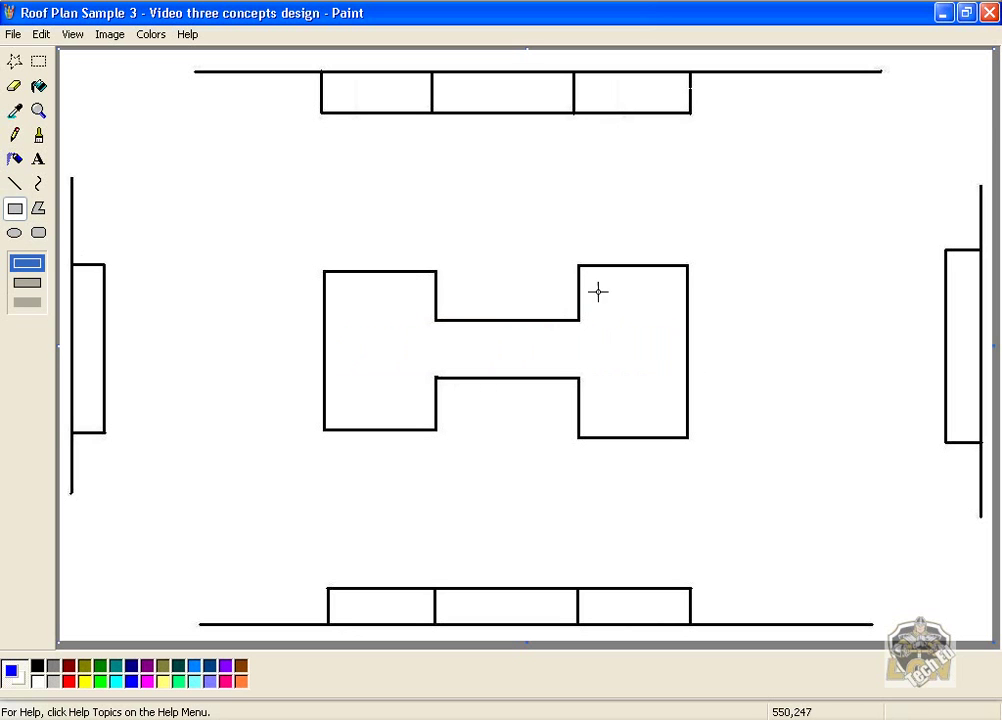
pyautogui.moveTo(581, 269); pyautogui.dragTo(687, 436)
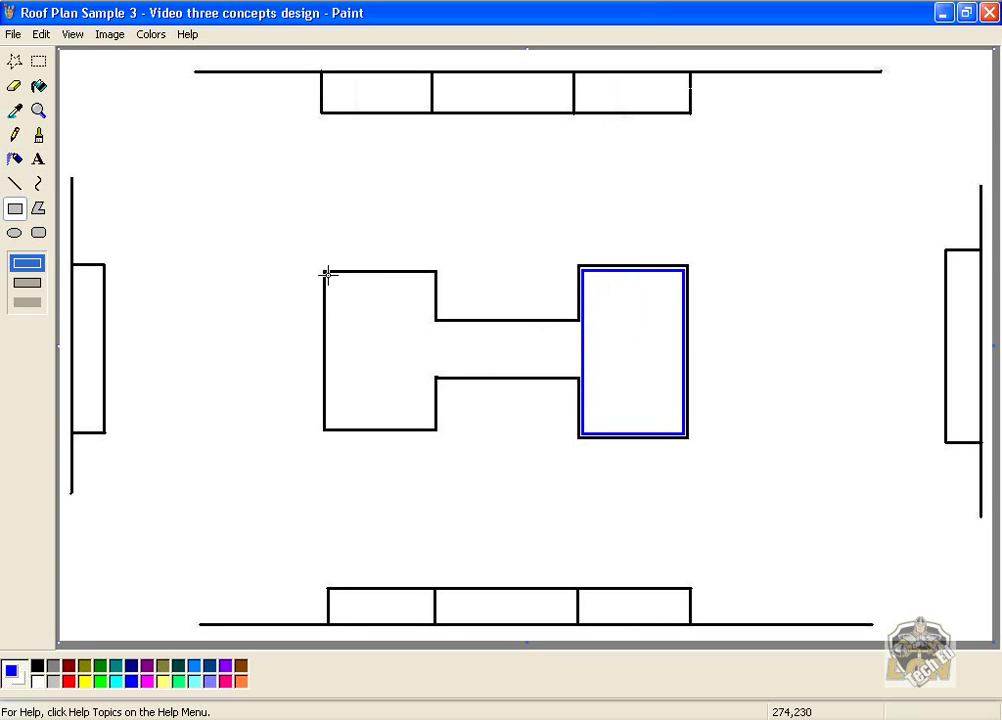
pyautogui.moveTo(328, 273); pyautogui.dragTo(434, 429)
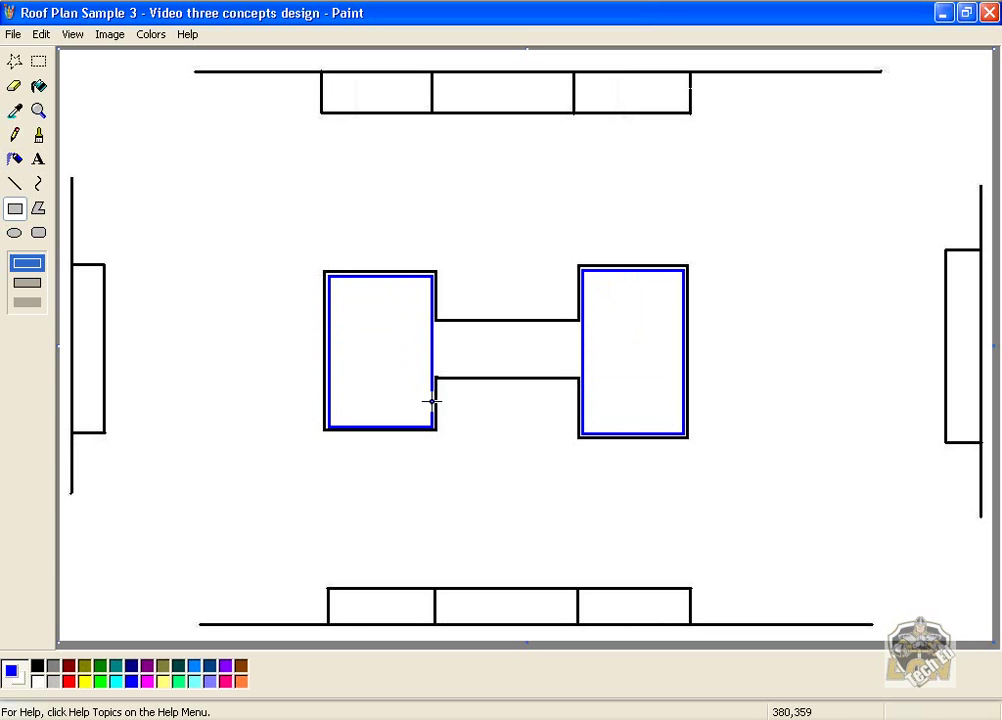
# Draw vertical blue ridge lines down both wing rectangles, plus a legend T's upright stroke
pyautogui.click(15, 184)
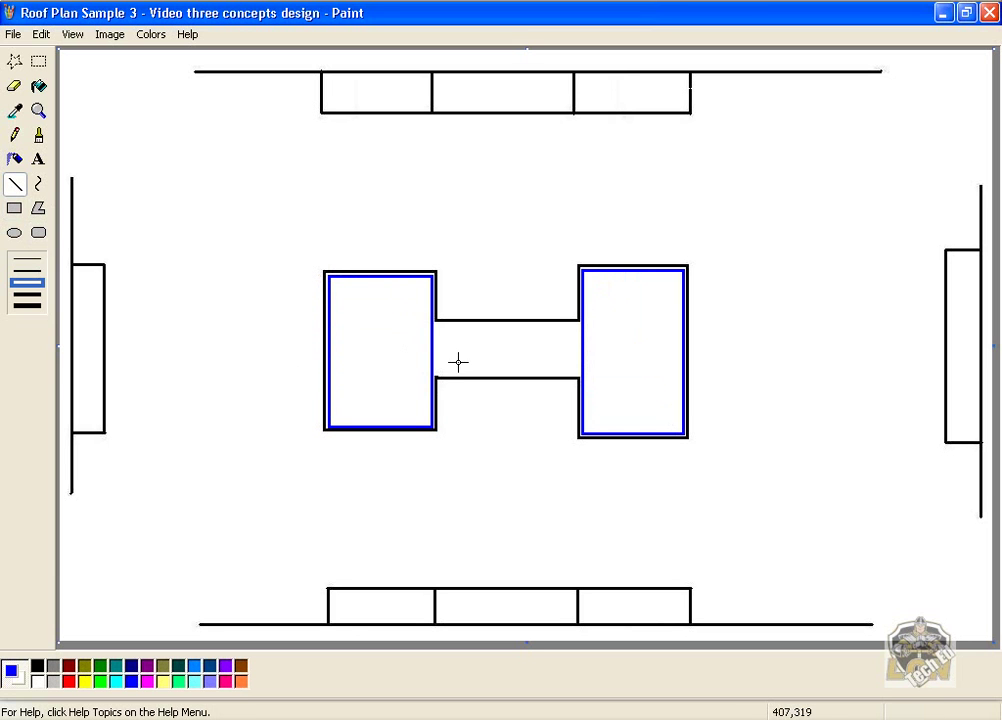
pyautogui.moveTo(381, 271); pyautogui.dragTo(381, 429)
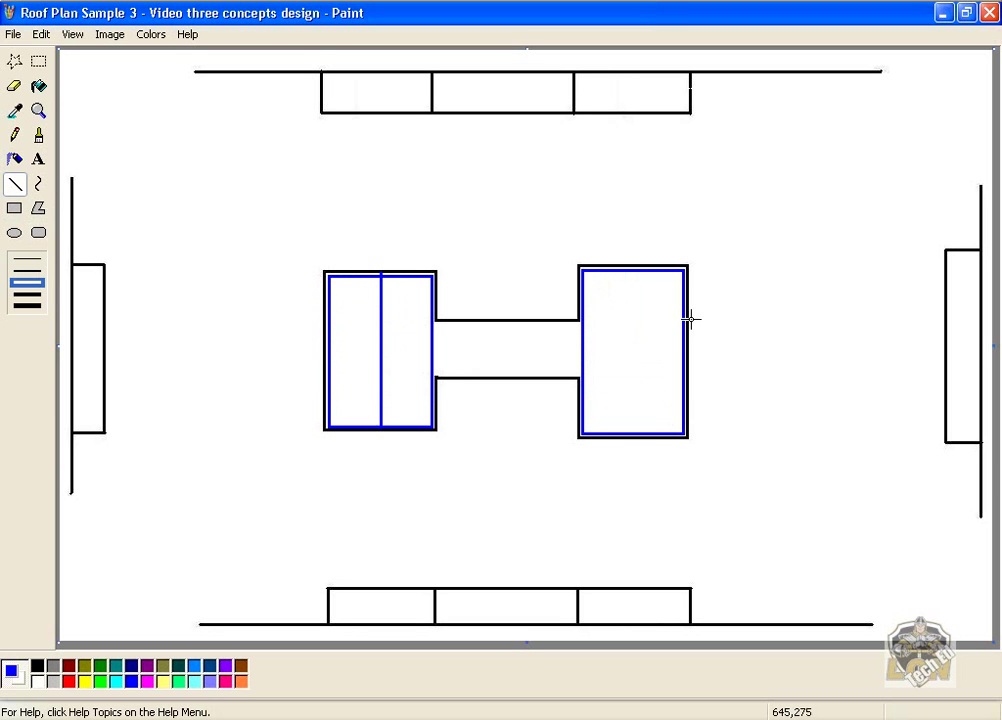
pyautogui.moveTo(634, 265); pyautogui.dragTo(634, 435)
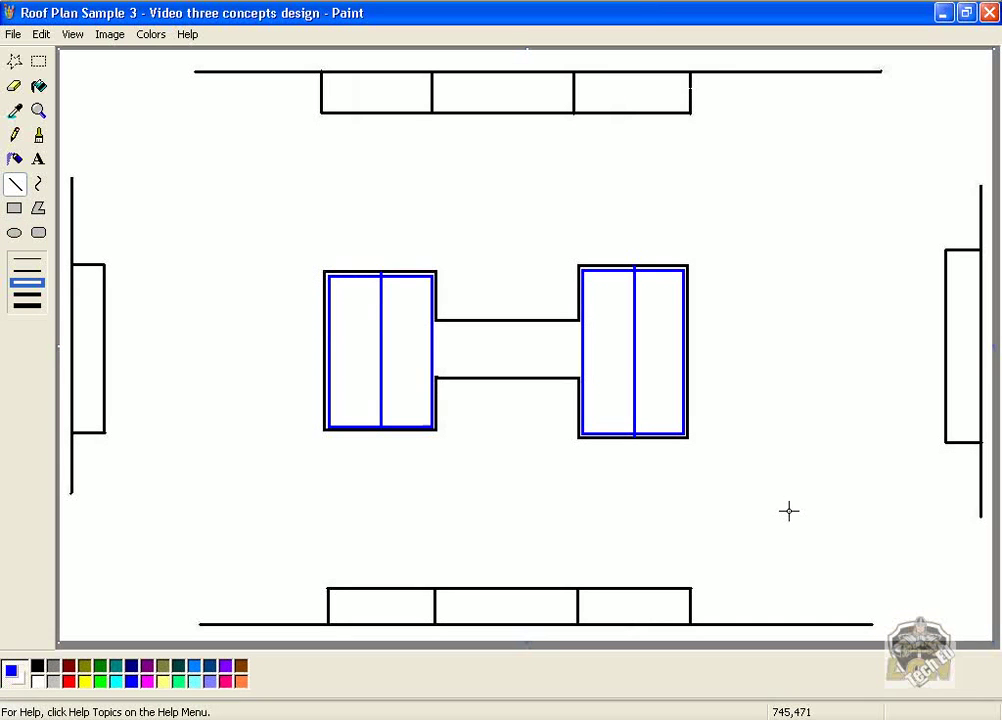
pyautogui.moveTo(807, 479)
pyautogui.mouseDown()
pyautogui.moveTo(807, 525)
pyautogui.moveTo(785, 527)
pyautogui.moveTo(835, 526)
pyautogui.moveTo(786, 591)
pyautogui.mouseUp()
# Add blue legend symbols at lower right: a triangle, two parallel lines and a small square
pyautogui.moveTo(786, 591)
pyautogui.mouseDown()
pyautogui.moveTo(832, 591)
pyautogui.moveTo(806, 552)
pyautogui.mouseUp()
pyautogui.moveTo(868, 489); pyautogui.dragTo(913, 489)
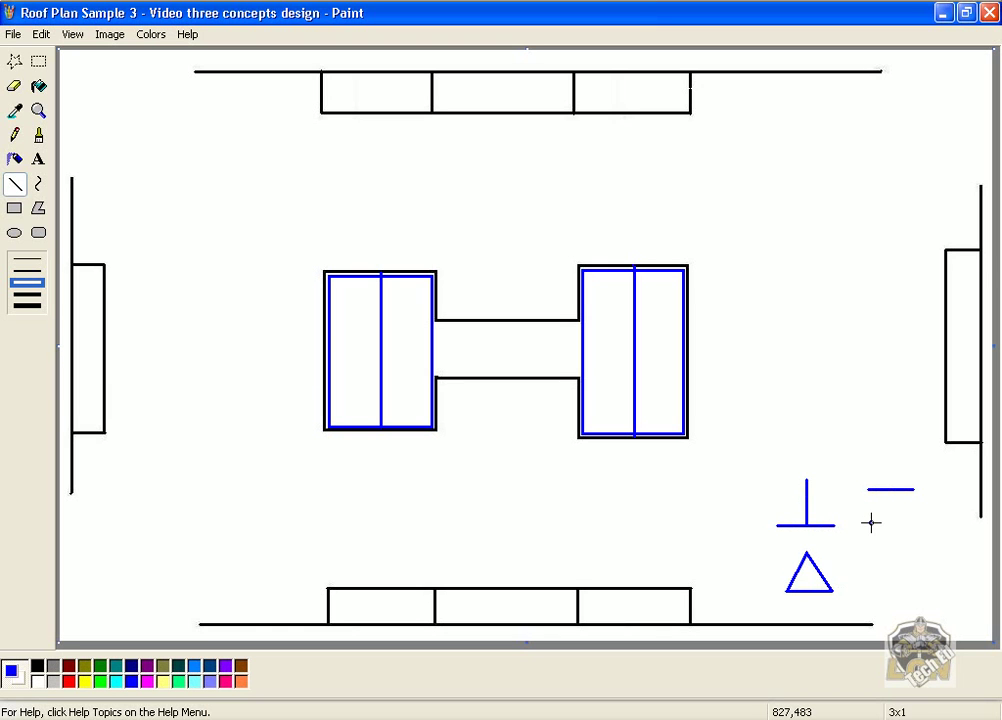
pyautogui.moveTo(871, 522); pyautogui.dragTo(916, 522)
pyautogui.moveTo(870, 553); pyautogui.dragTo(870, 585)
pyautogui.moveTo(917, 581); pyautogui.dragTo(868, 557)
# Draw blue triangular roofs over the bottom elevation's wing blocks and below the top elevation's
pyautogui.moveTo(579, 587); pyautogui.dragTo(691, 587)
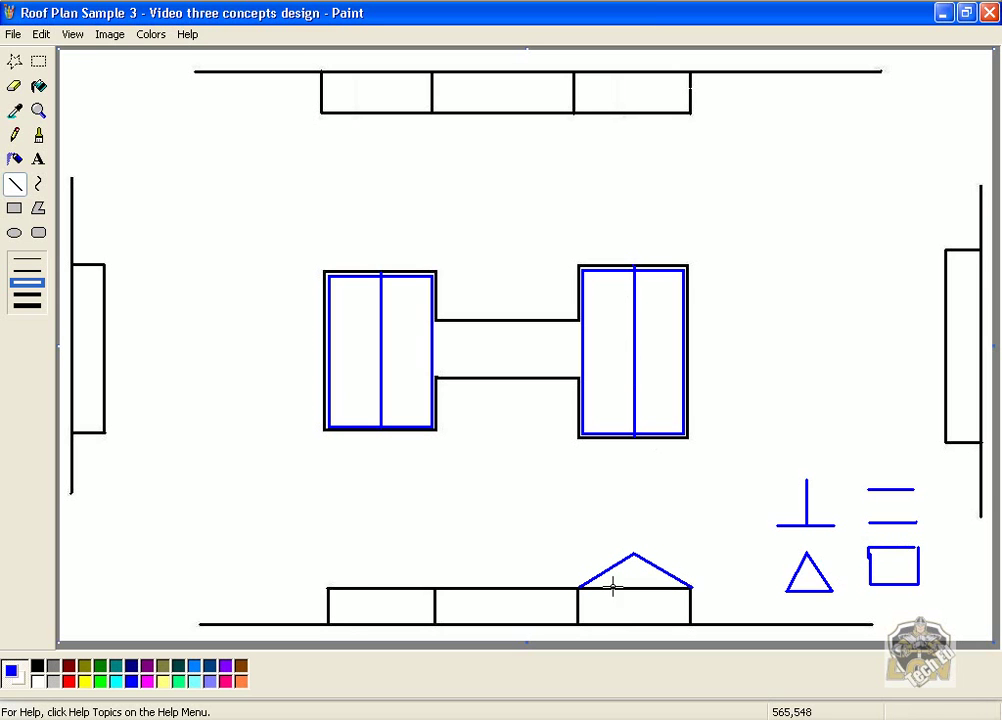
pyautogui.moveTo(329, 587); pyautogui.dragTo(386, 550)
pyautogui.moveTo(386, 550); pyautogui.dragTo(435, 587)
pyautogui.moveTo(575, 113); pyautogui.dragTo(689, 114)
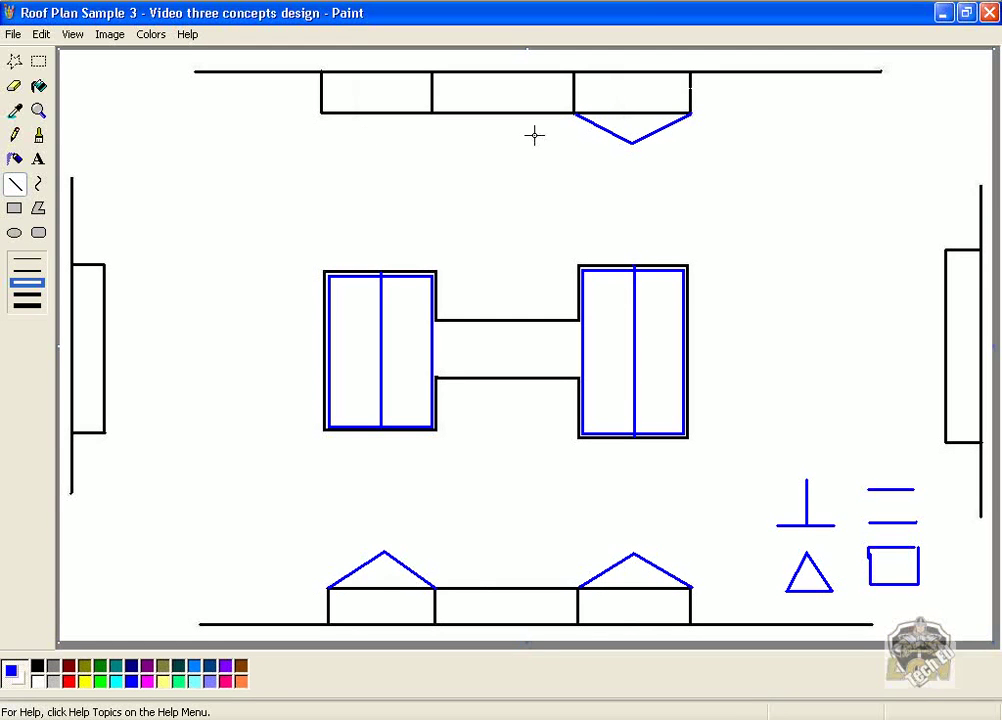
pyautogui.moveTo(321, 113); pyautogui.dragTo(432, 113)
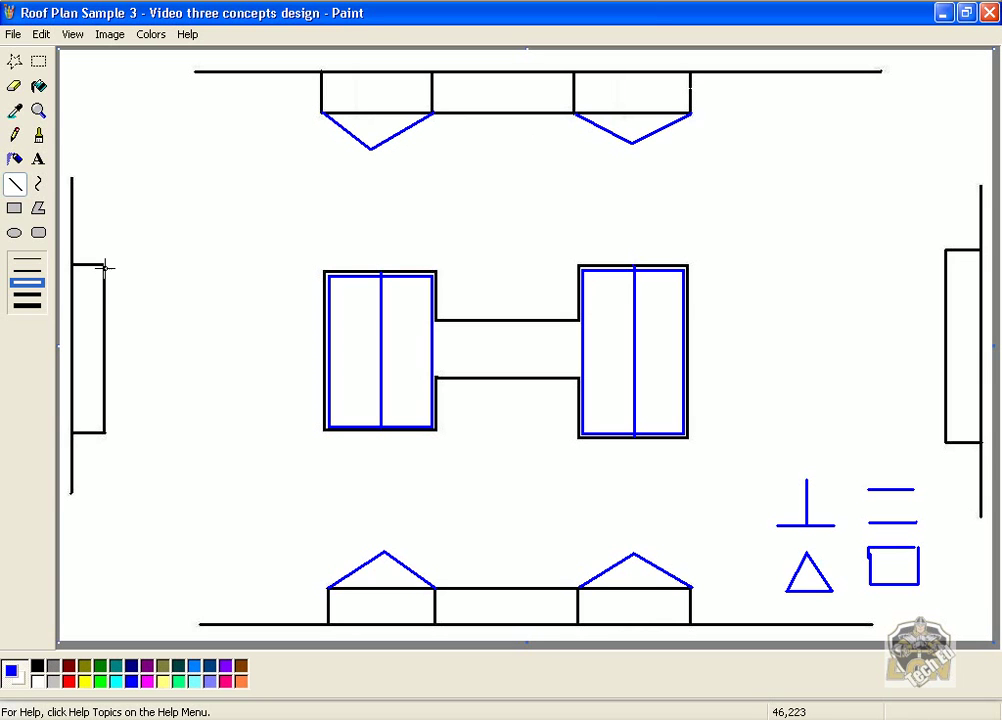
# Draw narrow blue roof boxes beside the left and right side elevations, redoing the crooked right one
pyautogui.moveTo(100, 263)
pyautogui.mouseDown()
pyautogui.moveTo(127, 262)
pyautogui.moveTo(127, 435)
pyautogui.mouseUp()
pyautogui.moveTo(127, 435); pyautogui.dragTo(100, 434)
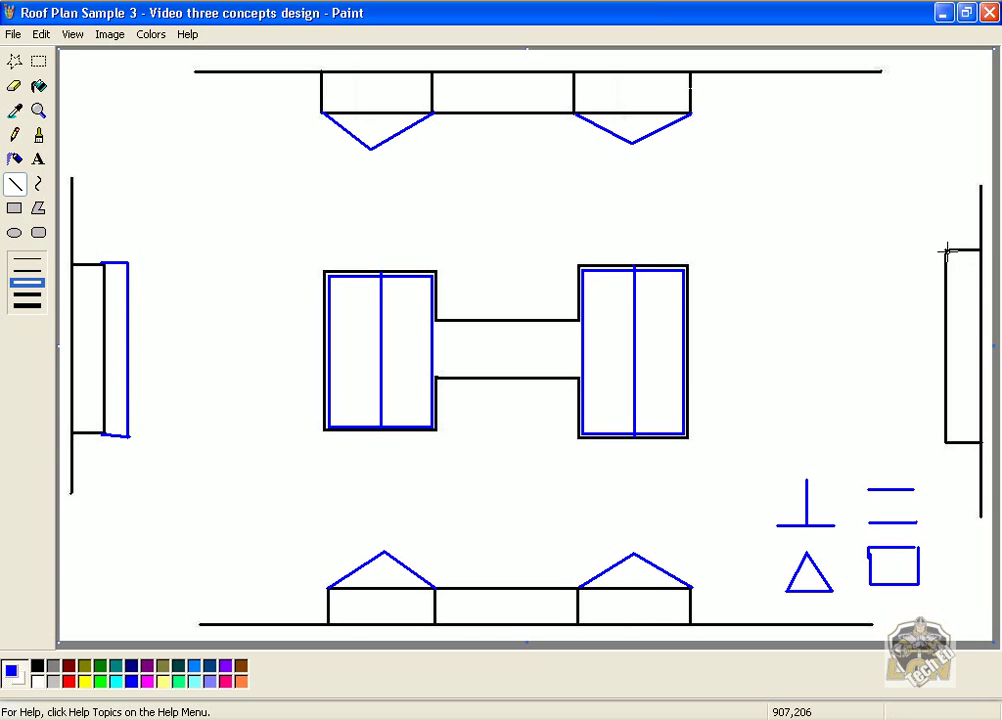
pyautogui.moveTo(948, 250)
pyautogui.mouseDown()
pyautogui.moveTo(910, 251)
pyautogui.moveTo(913, 446)
pyautogui.moveTo(946, 446)
pyautogui.mouseUp()
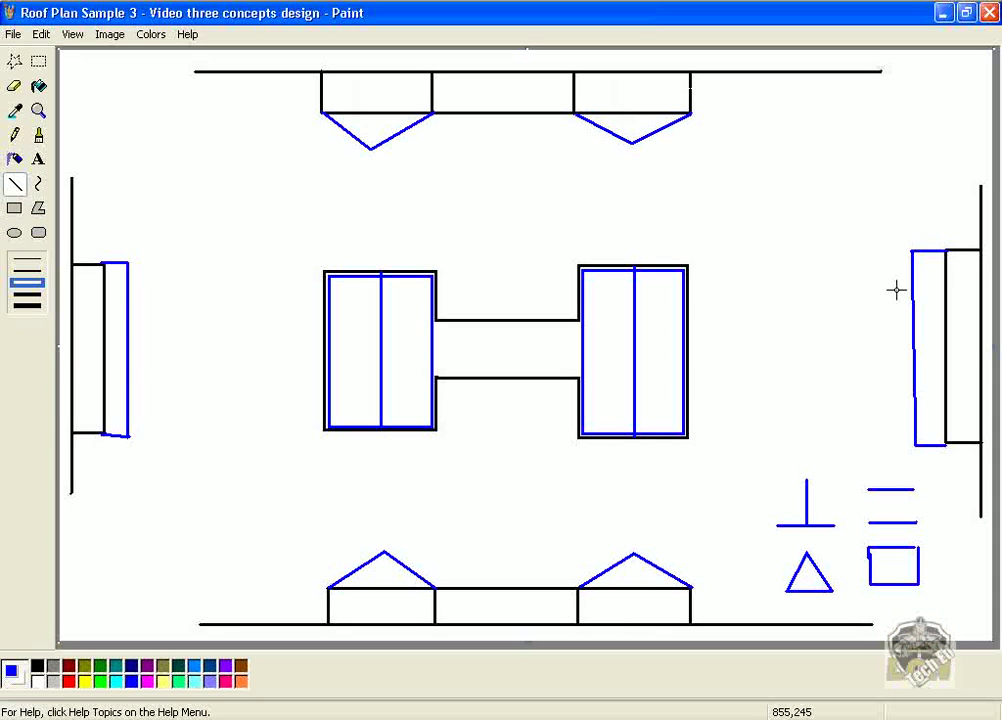
pyautogui.hotkey('ctrl', 'z')
pyautogui.hotkey('ctrl', 'z')
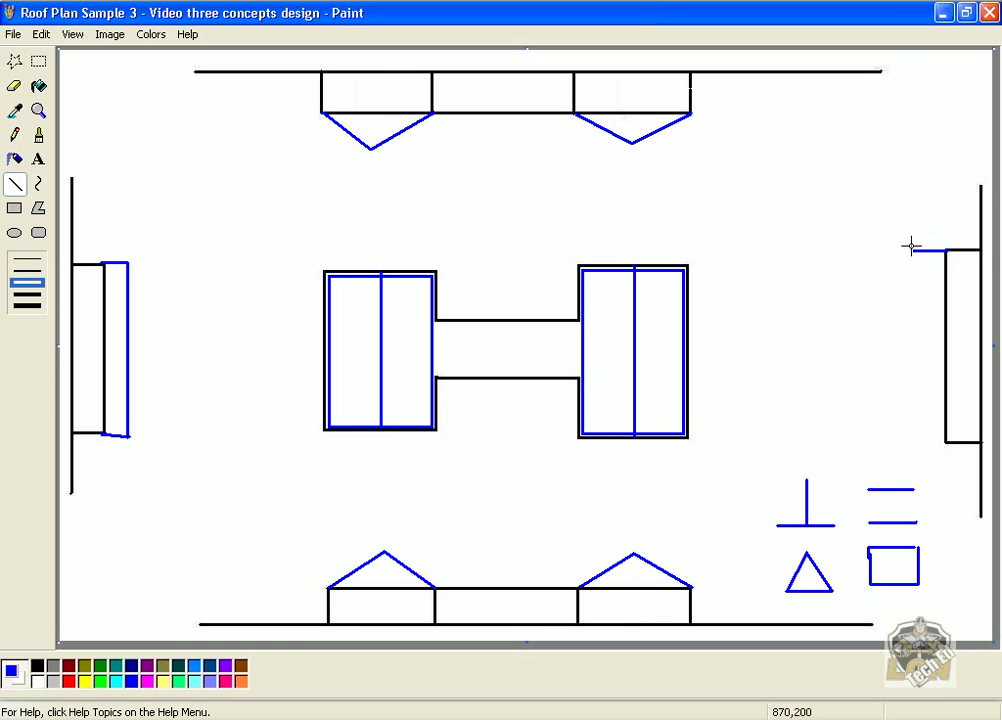
pyautogui.moveTo(911, 250); pyautogui.dragTo(945, 444)
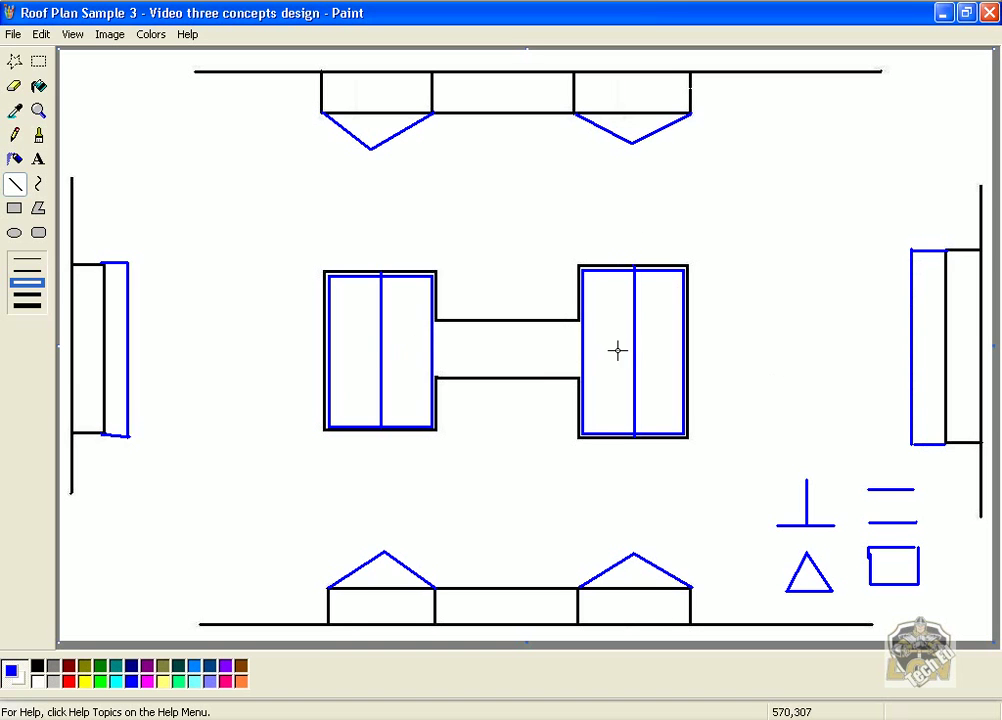
# In red, draw a ridge line across the connector and another along the bottom elevation's middle
pyautogui.click(68, 681)
pyautogui.moveTo(433, 348); pyautogui.dragTo(582, 348)
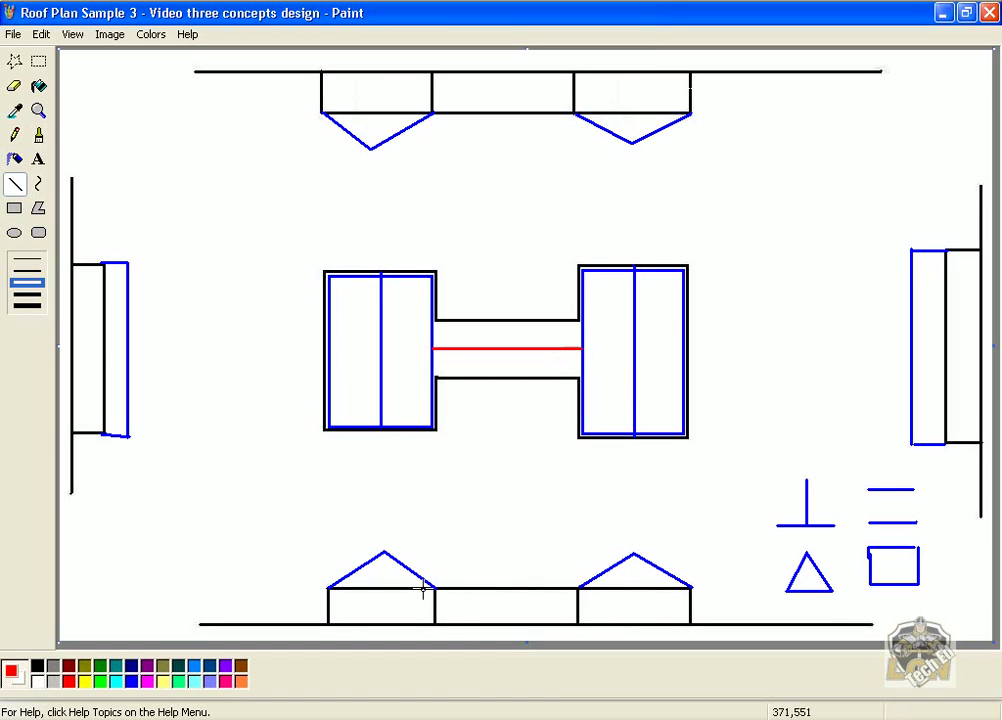
pyautogui.moveTo(436, 588); pyautogui.dragTo(577, 588)
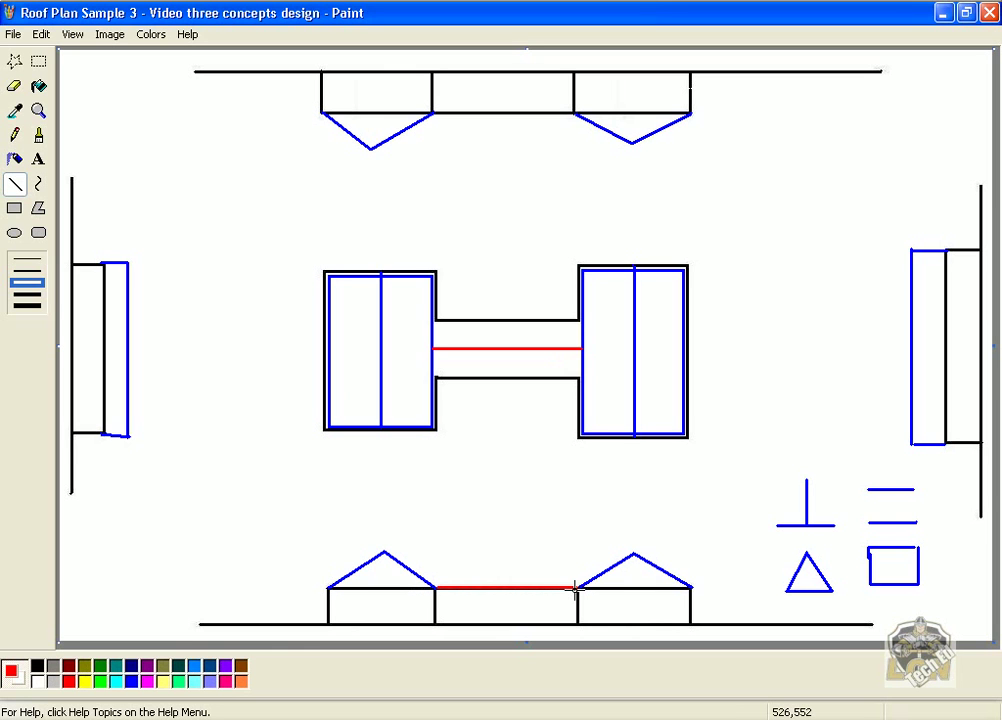
# Undo both red lines and draw red hip lines from the connector's corners at each wing end
pyautogui.hotkey('ctrl', 'z')
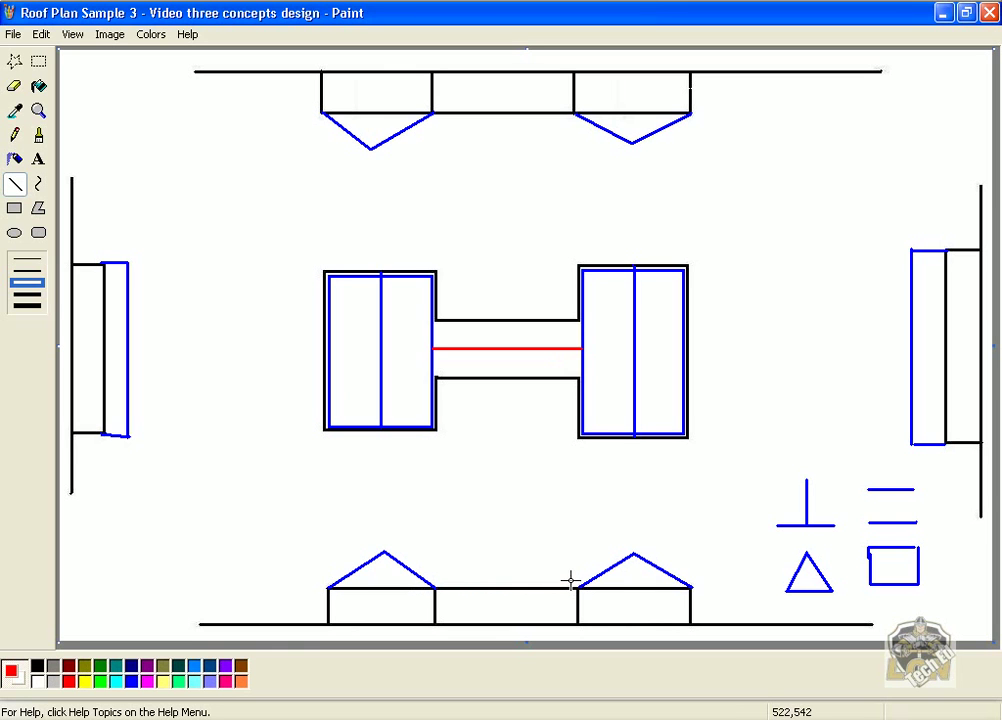
pyautogui.hotkey('ctrl', 'z')
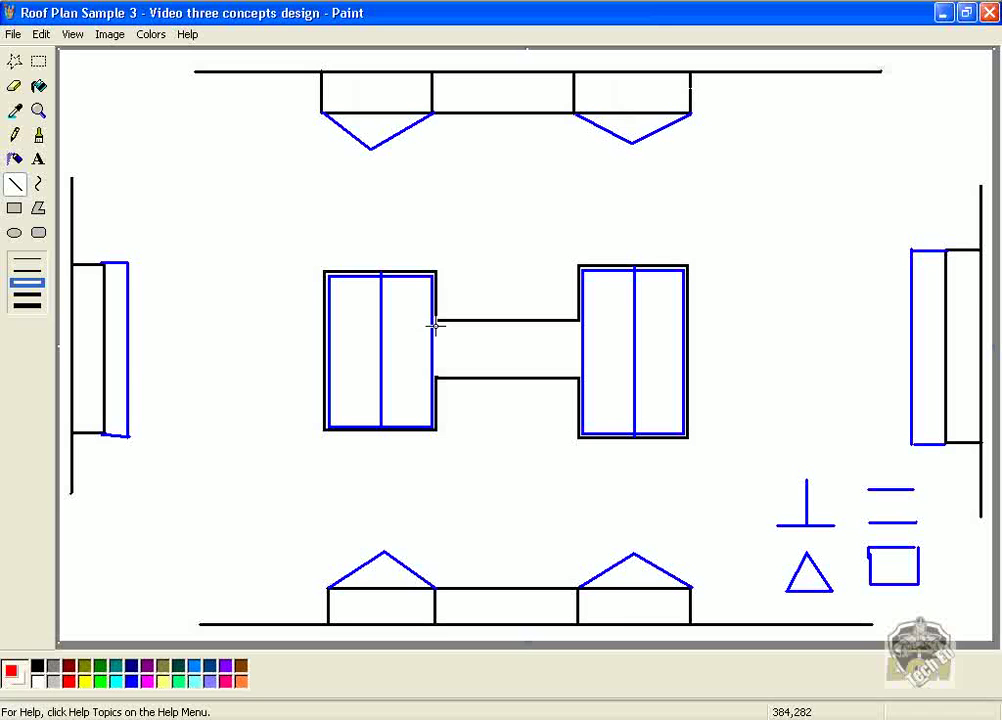
pyautogui.moveTo(435, 322)
pyautogui.mouseDown()
pyautogui.moveTo(409, 329)
pyautogui.moveTo(408, 351)
pyautogui.moveTo(416, 344)
pyautogui.mouseUp()
pyautogui.hotkey('ctrl', 'z')
pyautogui.moveTo(435, 320)
pyautogui.mouseDown()
pyautogui.moveTo(400, 331)
pyautogui.moveTo(400, 347)
pyautogui.moveTo(407, 340)
pyautogui.moveTo(422, 364)
pyautogui.moveTo(404, 348)
pyautogui.mouseUp()
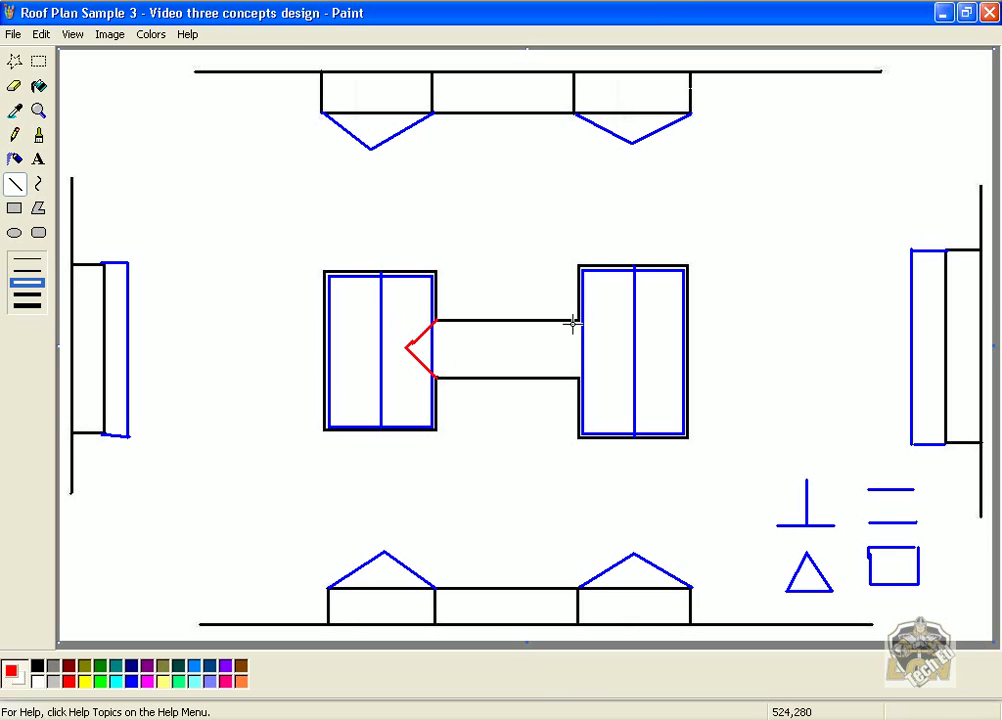
pyautogui.moveTo(576, 319); pyautogui.dragTo(407, 349)
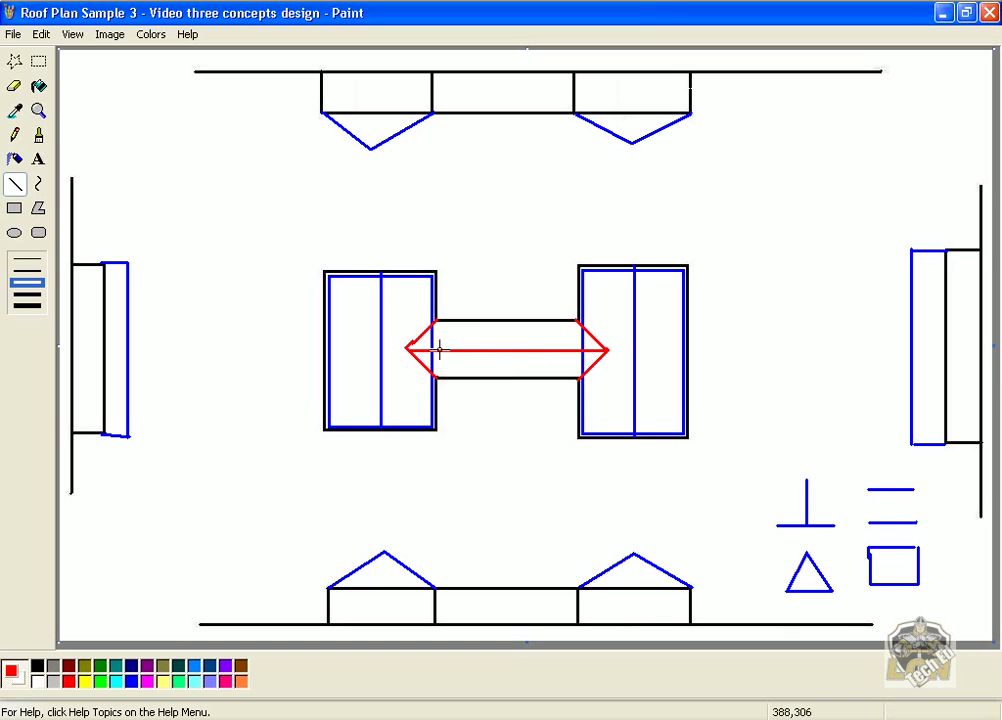
pyautogui.click(14, 86)
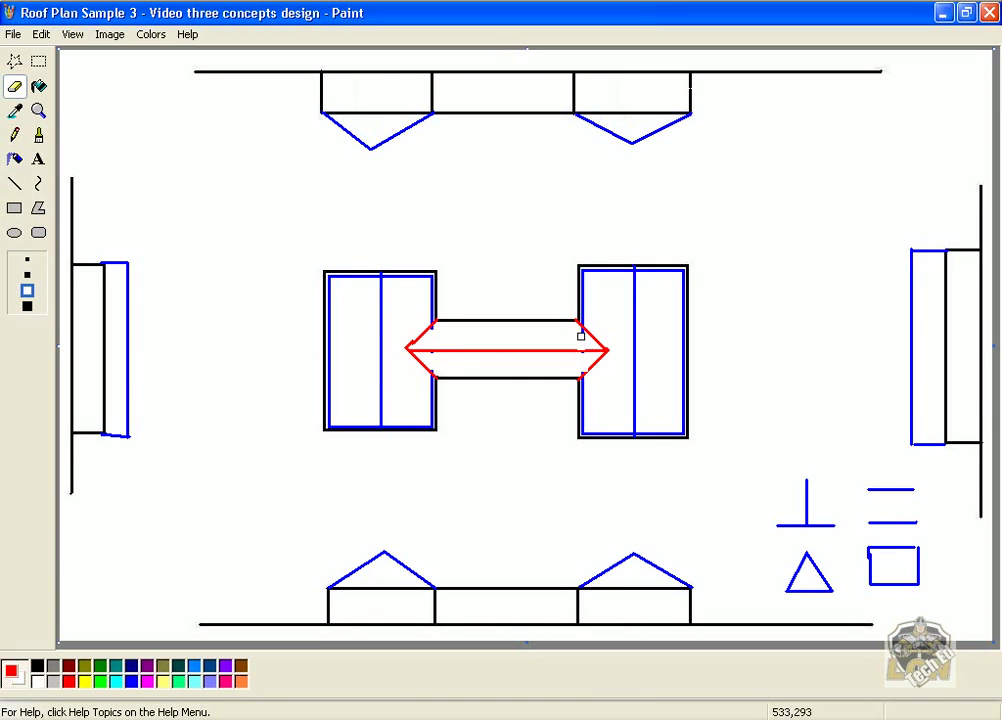
# Draw a red ridge between the bottom elevation's roof triangles and erase the temporary projection line
pyautogui.click(14, 184)
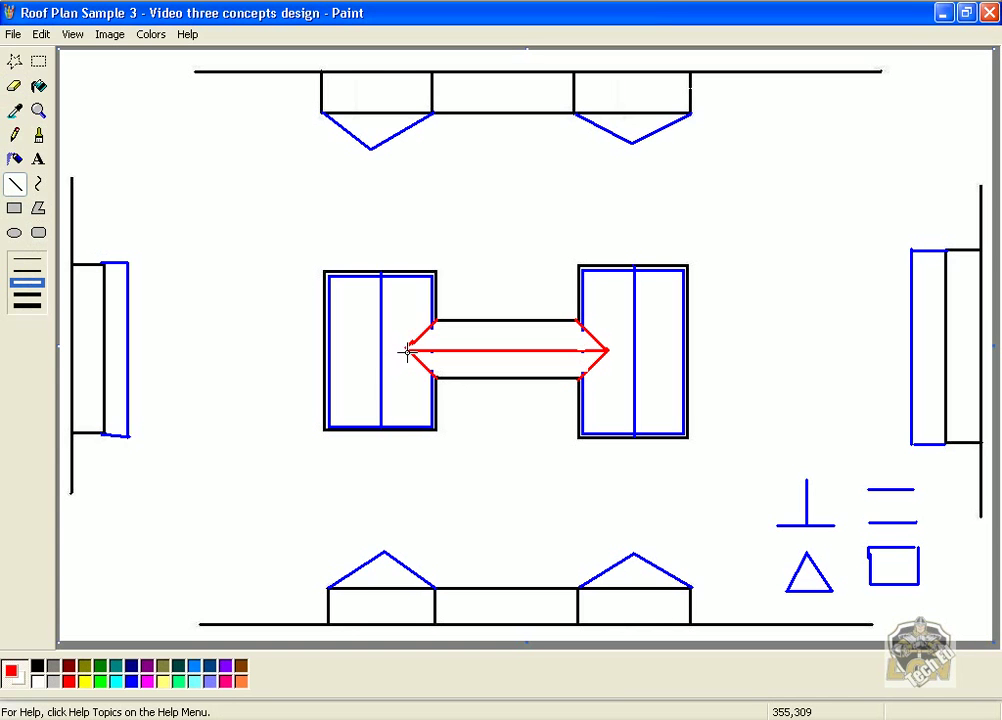
pyautogui.moveTo(406, 351)
pyautogui.mouseDown()
pyautogui.moveTo(403, 564)
pyautogui.moveTo(612, 567)
pyautogui.moveTo(622, 348)
pyautogui.moveTo(622, 555)
pyautogui.moveTo(611, 564)
pyautogui.mouseUp()
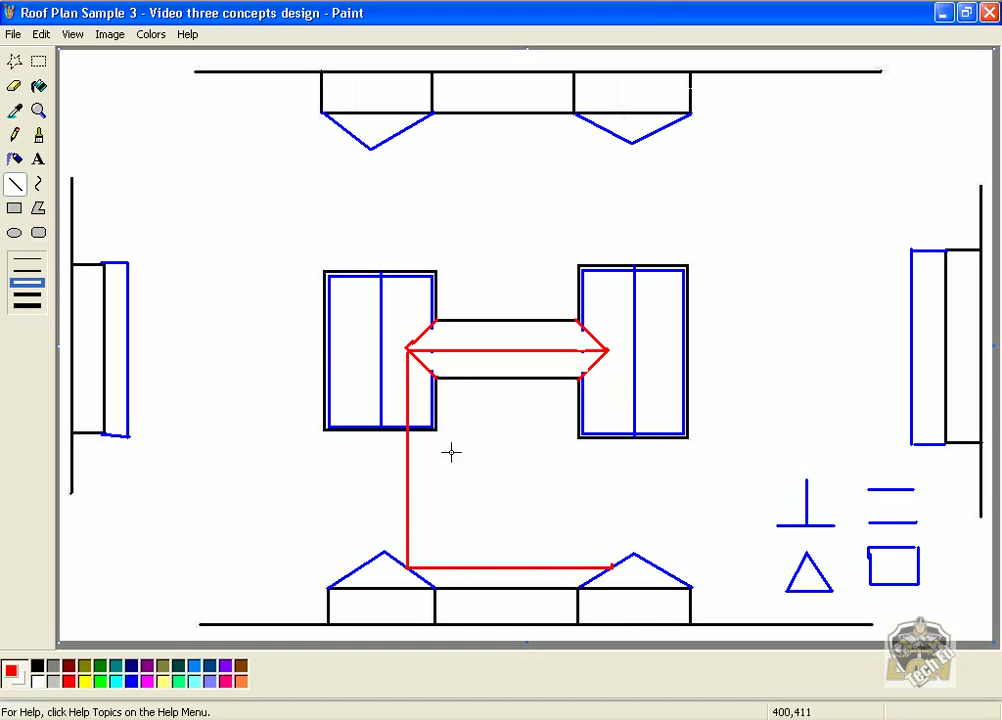
pyautogui.click(14, 86)
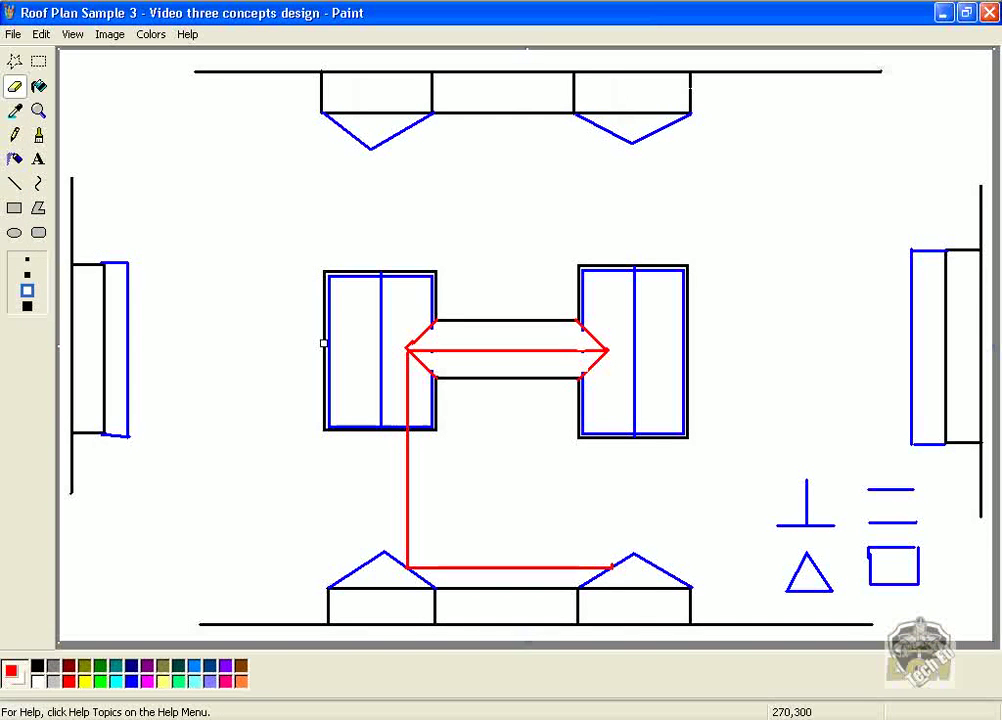
pyautogui.moveTo(407, 371); pyautogui.dragTo(407, 557)
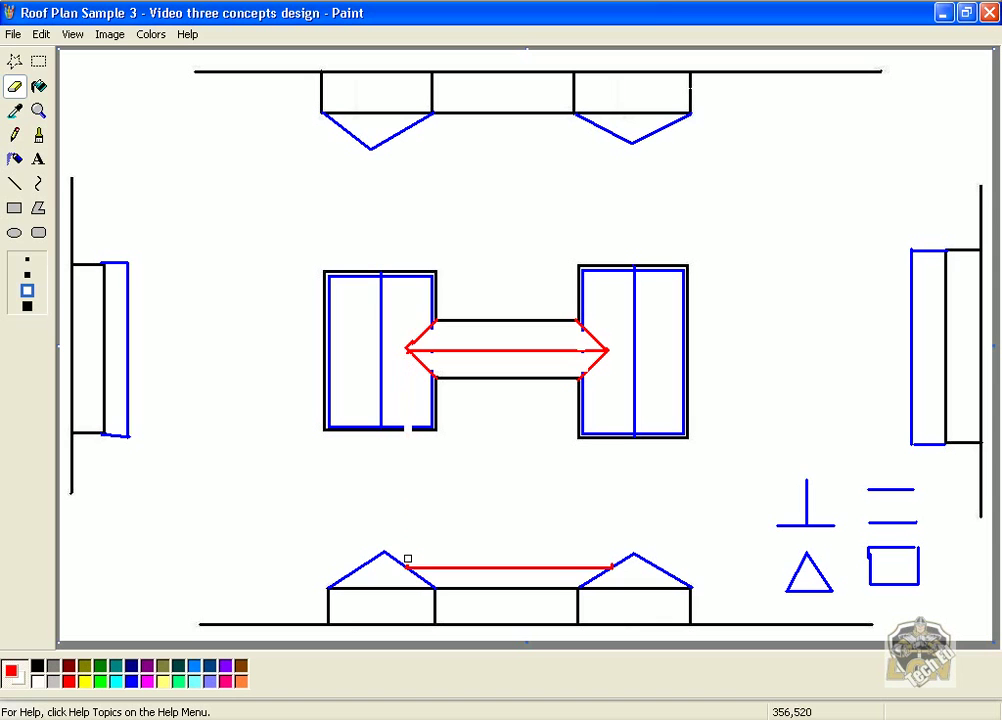
# Patch the left wing's bottom edge in black, then draw a red ridge between the top elevation's triangles
pyautogui.click(14, 183)
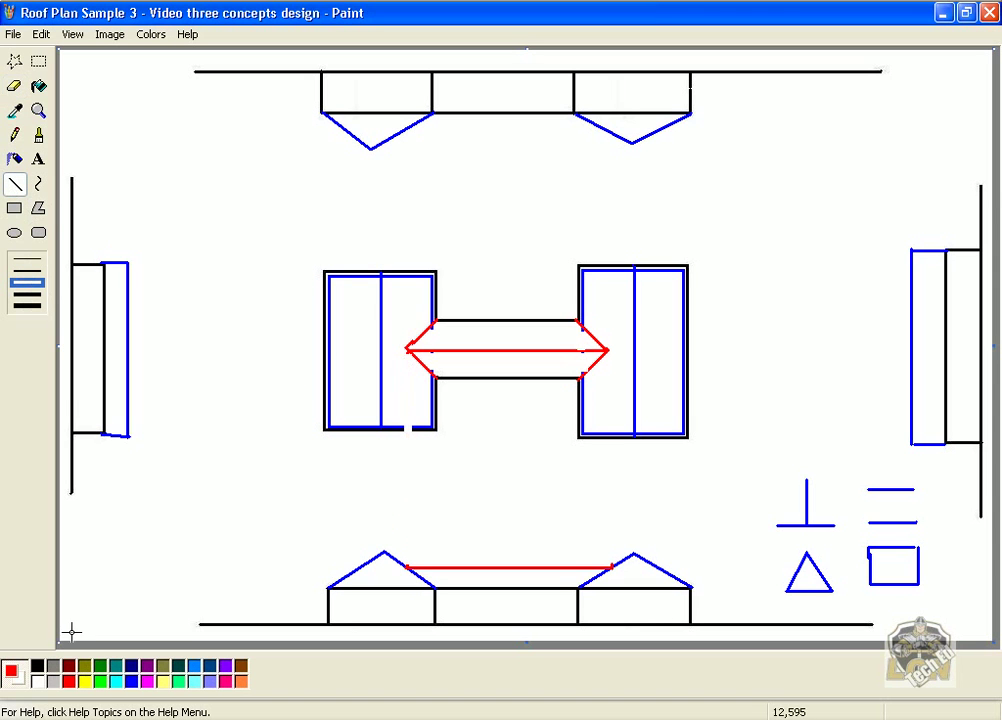
pyautogui.click(37, 665)
pyautogui.moveTo(415, 430); pyautogui.dragTo(398, 428)
pyautogui.click(68, 681)
pyautogui.keyDown('shift'); pyautogui.moveTo(400, 133); pyautogui.dragTo(613, 148); pyautogui.keyUp('shift')
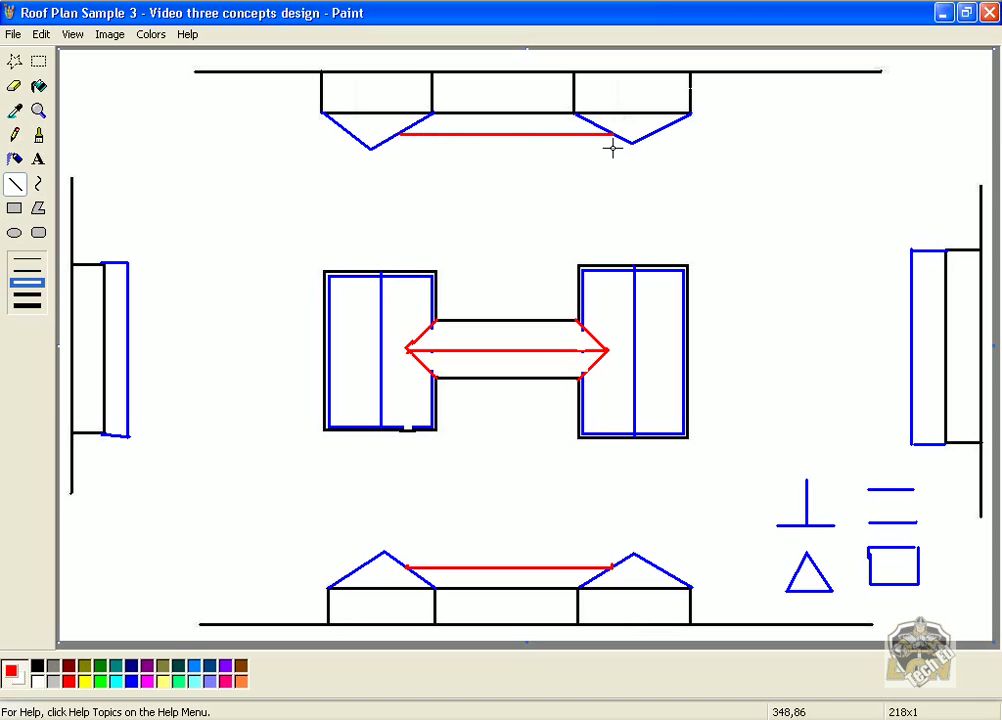